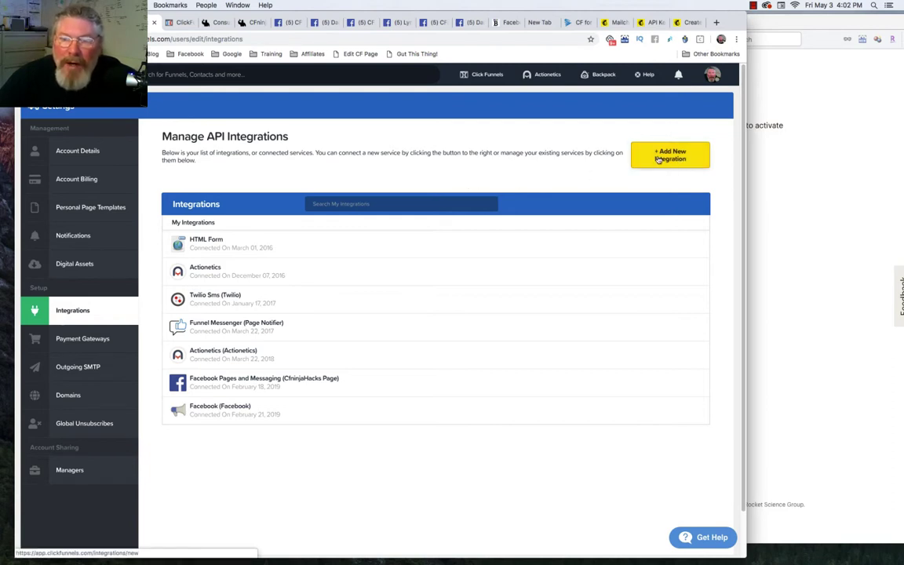
- Start adding a new integration, filter the available services to Email, and choose MailChimp
{"action": "mouse_move", "coordinate": [712, 76]}
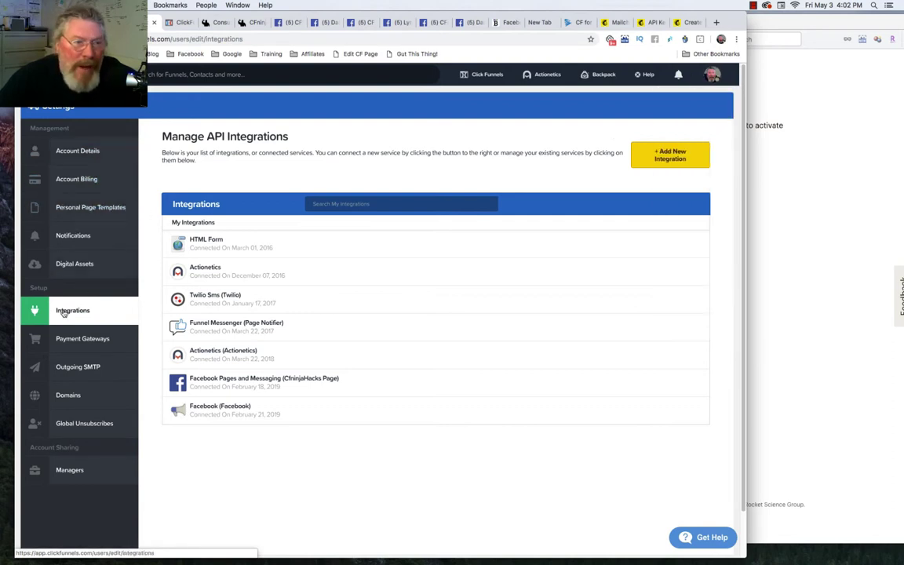
{"action": "left_click", "coordinate": [671, 155]}
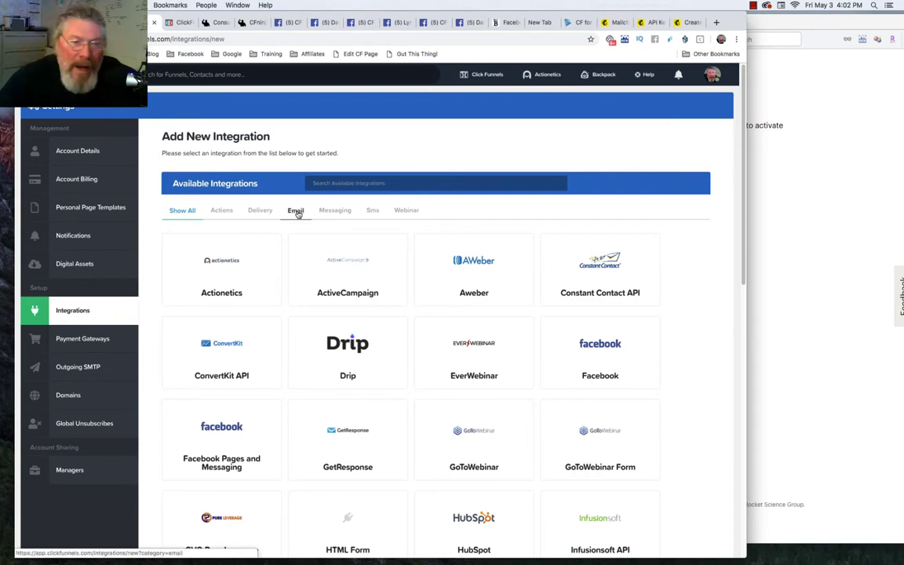
{"action": "left_click", "coordinate": [297, 212]}
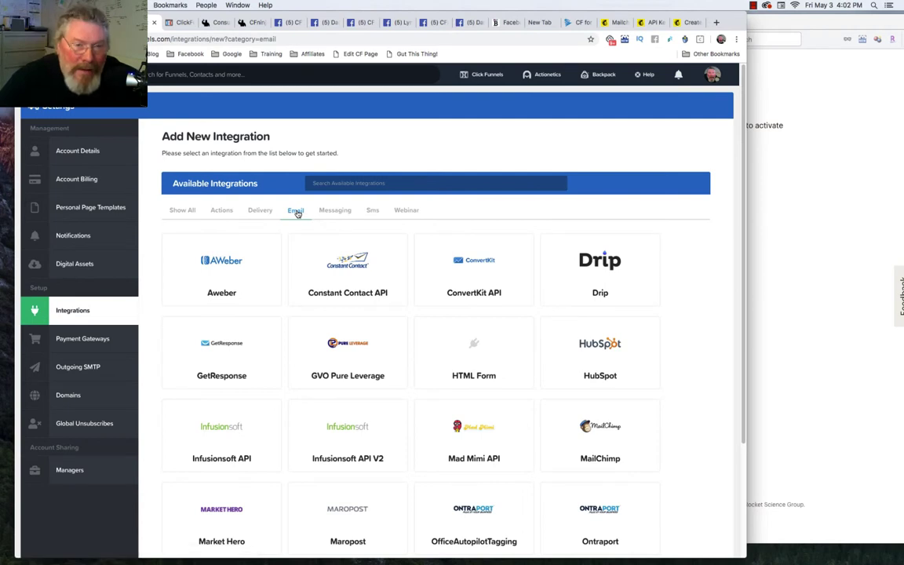
{"action": "left_click", "coordinate": [296, 211]}
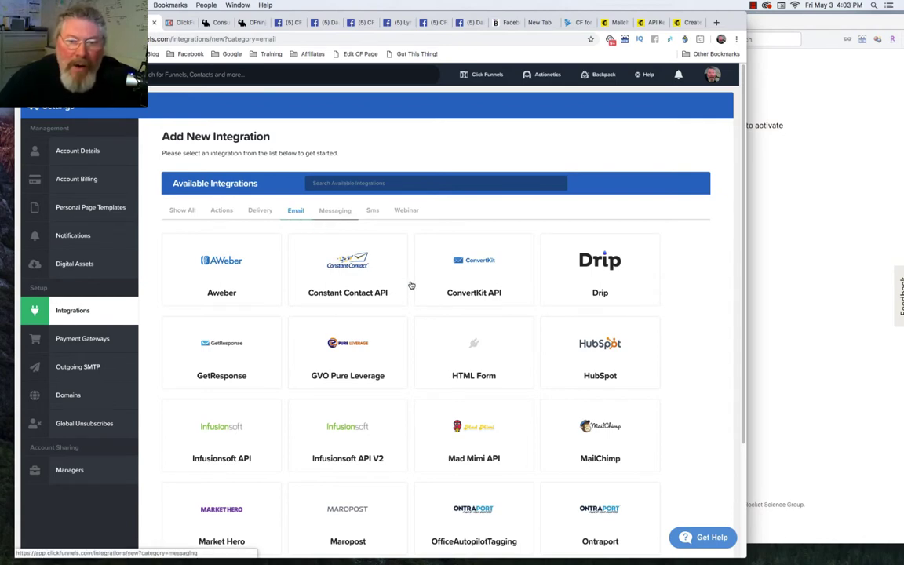
{"action": "scroll", "coordinate": [411, 284], "scroll_direction": "down", "scroll_amount": 2}
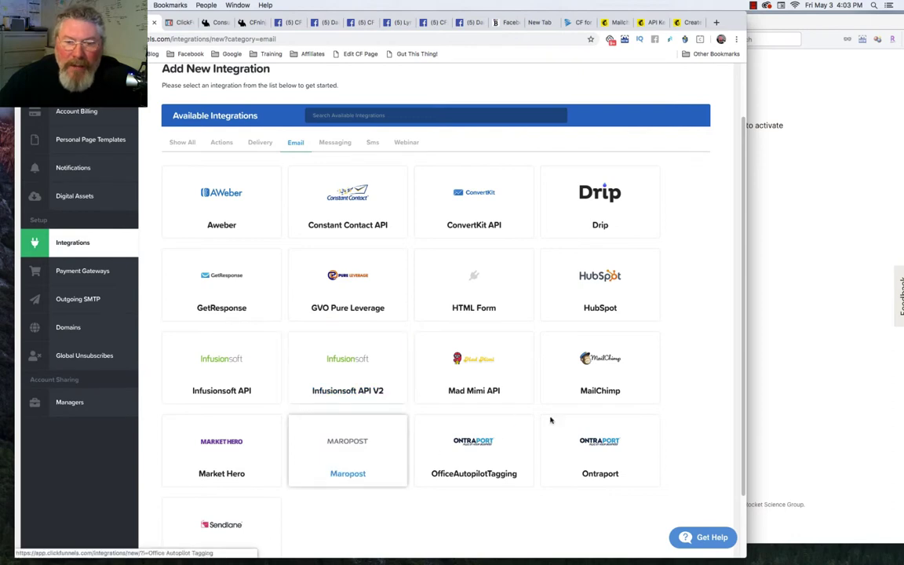
{"action": "left_click", "coordinate": [597, 364]}
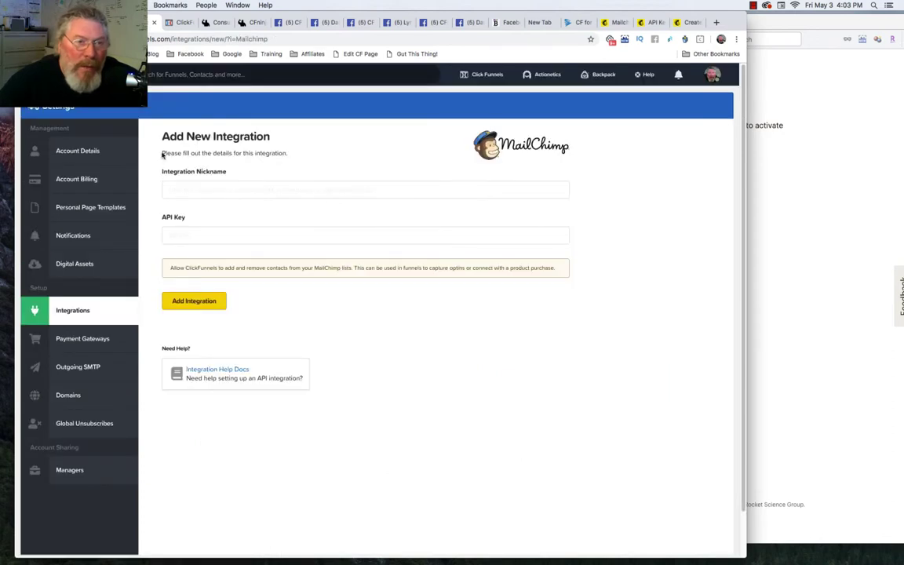
- Enter MC as the nickname for the MailChimp integration
{"action": "left_click", "coordinate": [235, 189]}
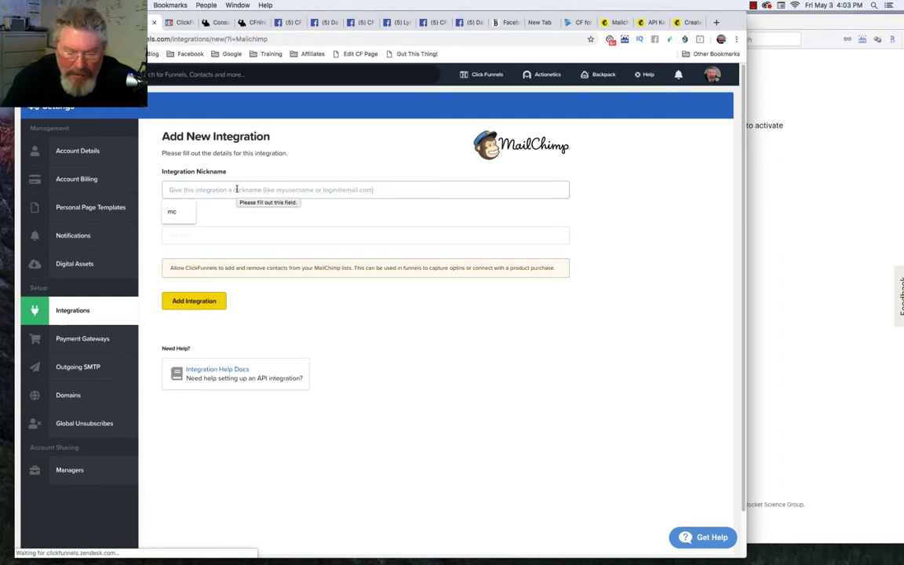
{"action": "type", "text": "MC"}
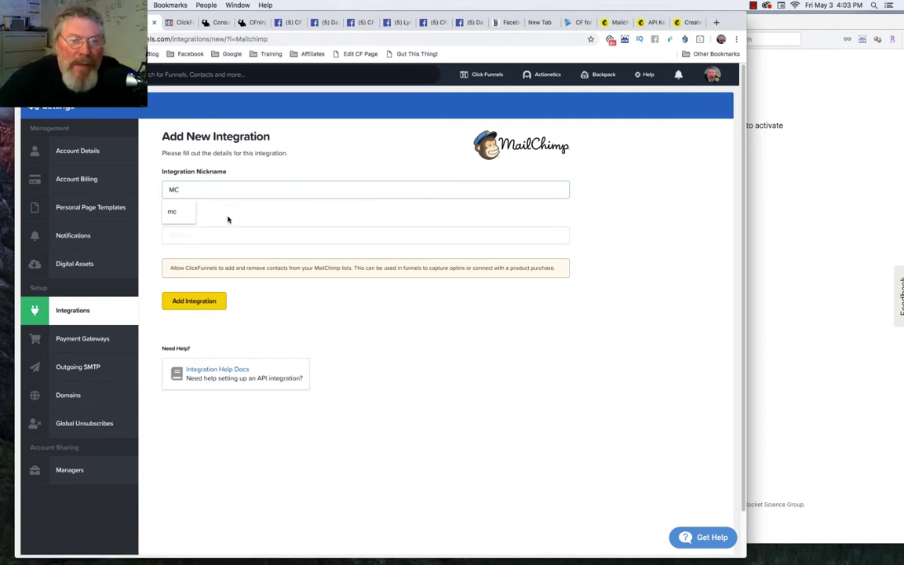
{"action": "left_click", "coordinate": [662, 238]}
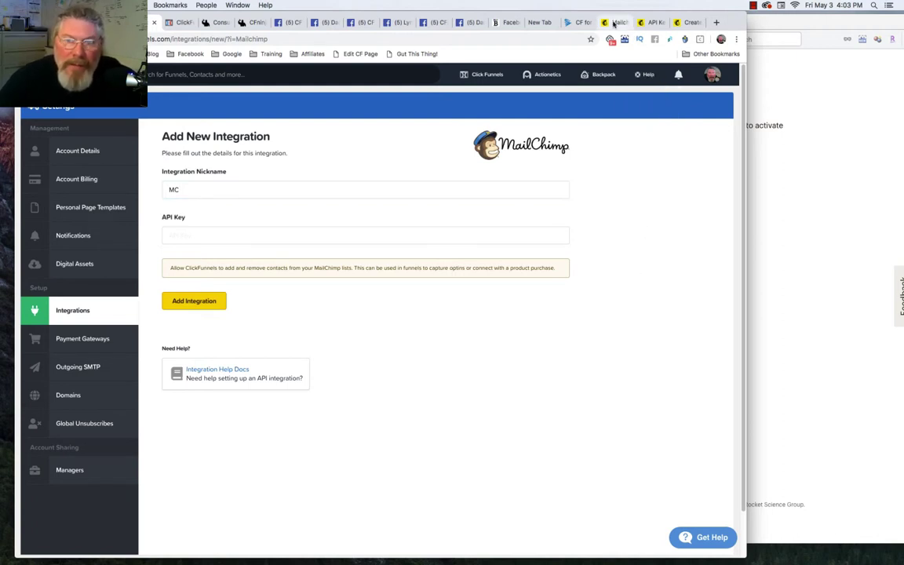
- Switch to Mailchimp and view the list of all audiences in the account
{"action": "left_click", "coordinate": [614, 23]}
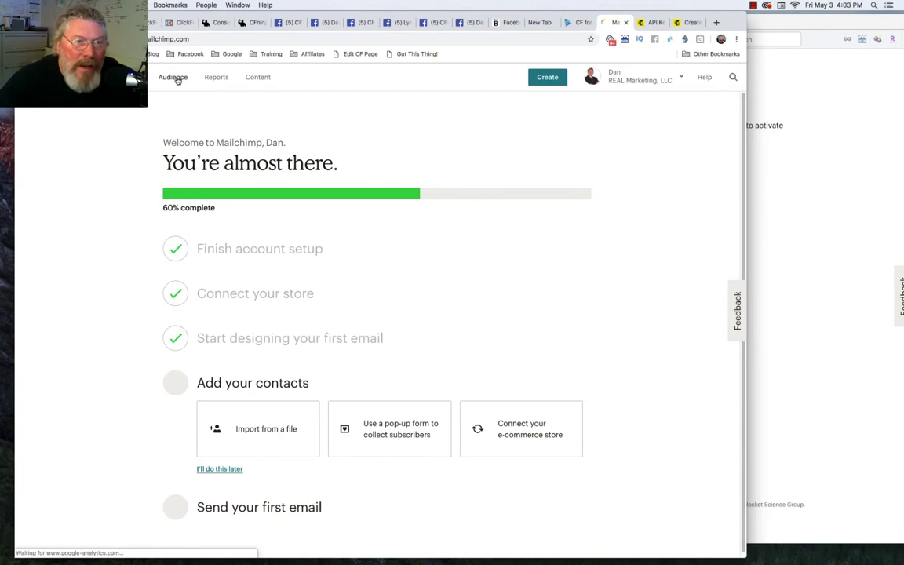
{"action": "left_click", "coordinate": [174, 77]}
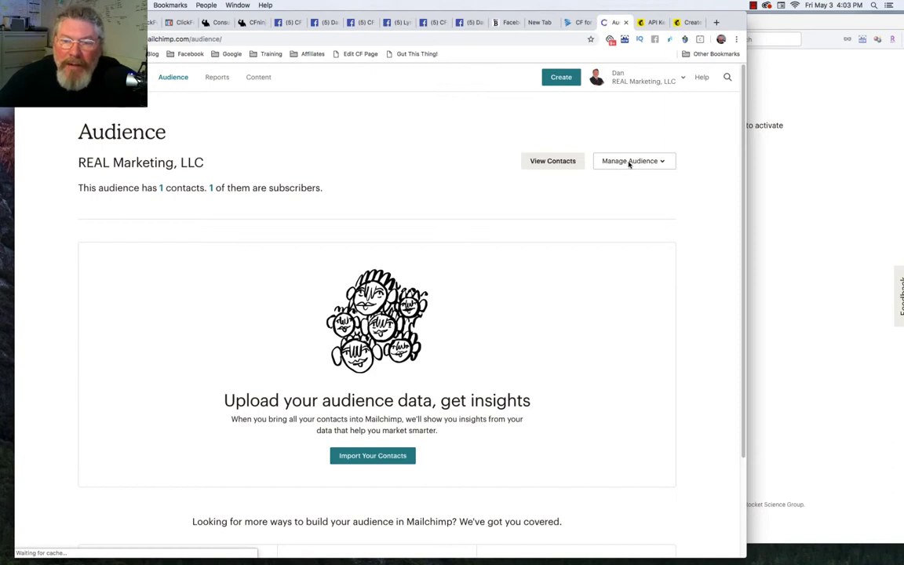
{"action": "left_click", "coordinate": [629, 162]}
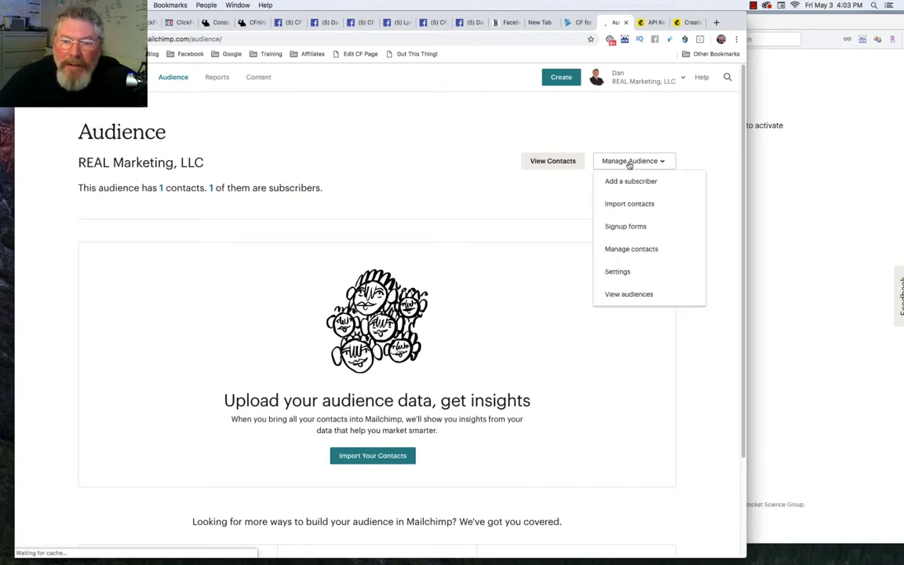
{"action": "left_click", "coordinate": [616, 295]}
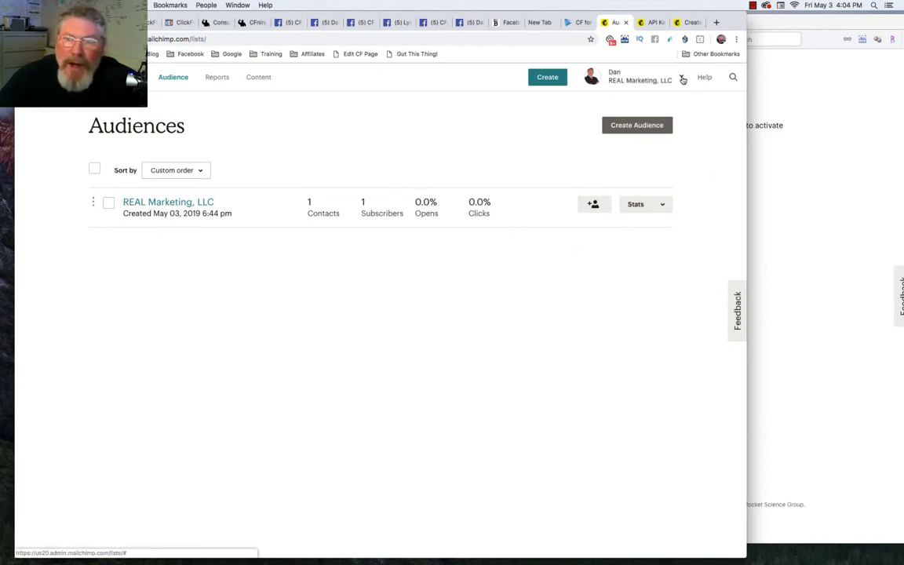
- Open the API keys page from the Mailchimp account profile and copy the existing API key
{"action": "left_click", "coordinate": [681, 79]}
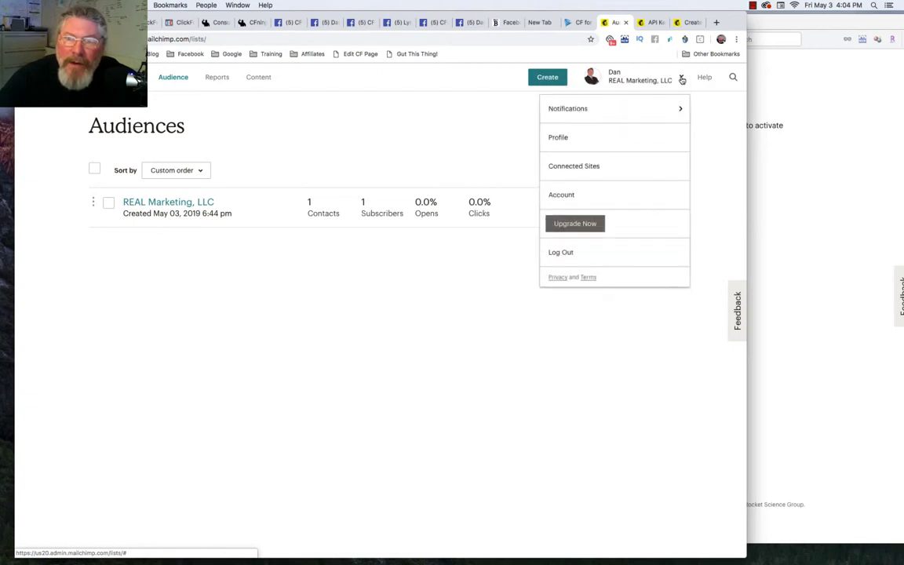
{"action": "left_click", "coordinate": [571, 141]}
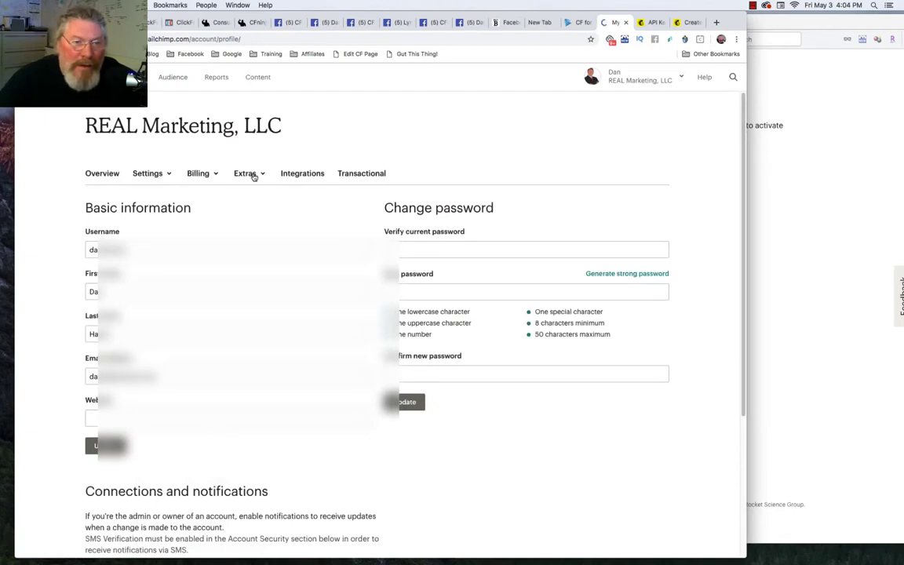
{"action": "left_click", "coordinate": [253, 175]}
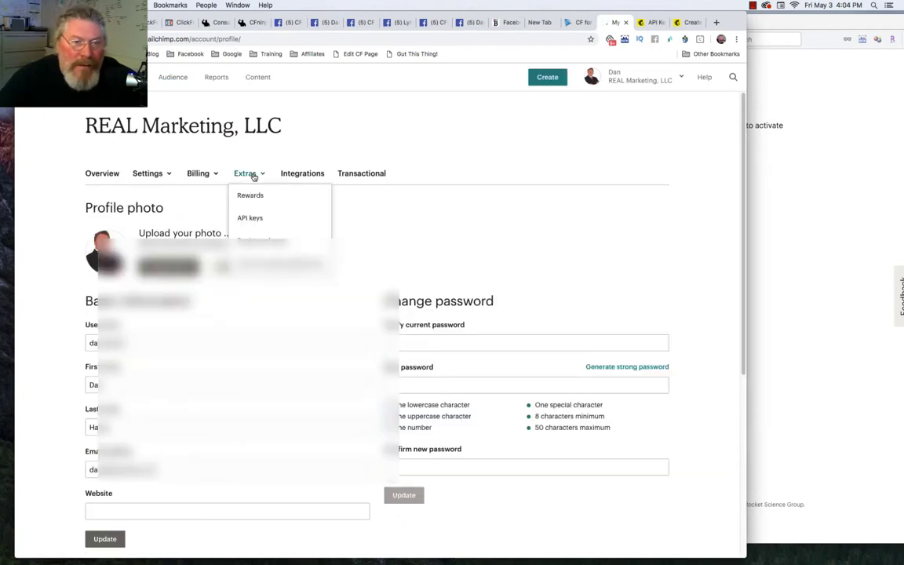
{"action": "left_click", "coordinate": [253, 218]}
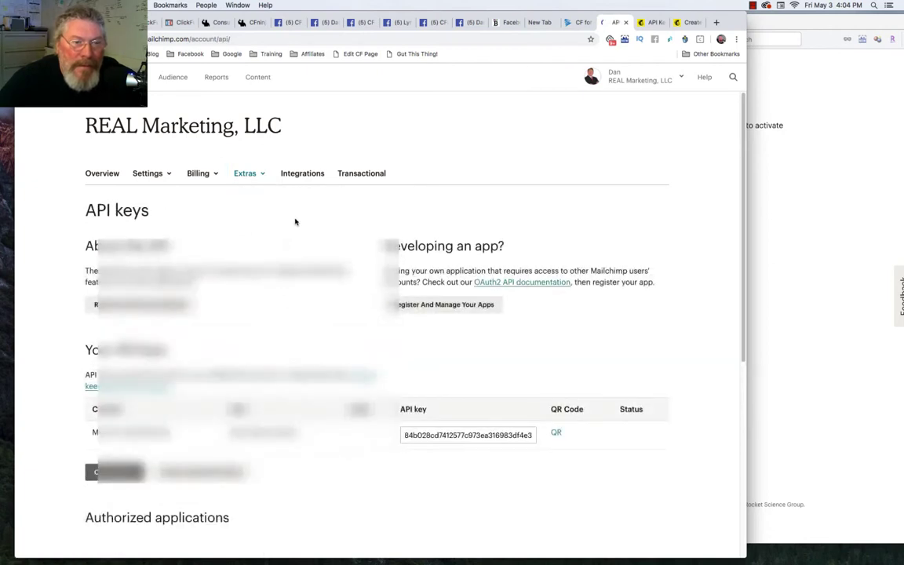
{"action": "scroll", "coordinate": [295, 221], "scroll_direction": "down", "scroll_amount": 1}
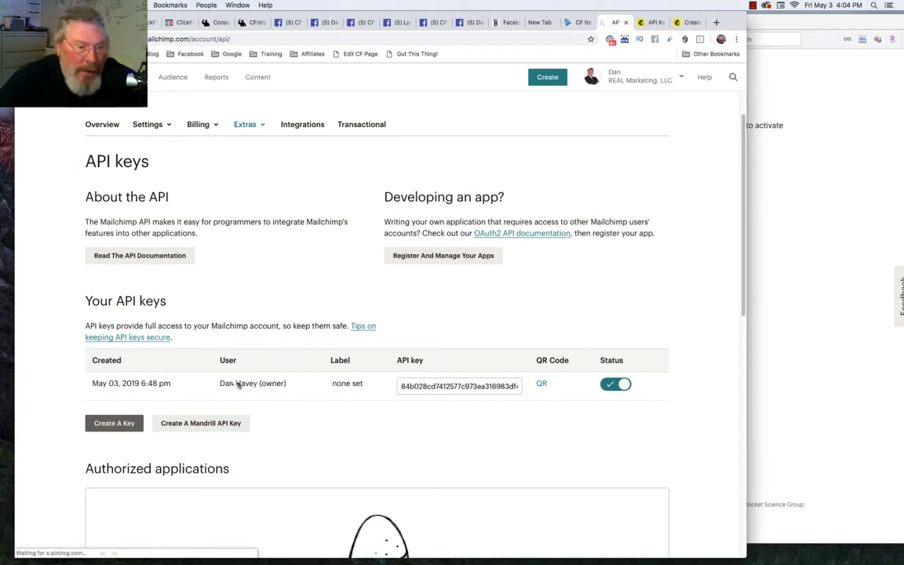
{"action": "scroll", "coordinate": [237, 385], "scroll_direction": "down", "scroll_amount": 4}
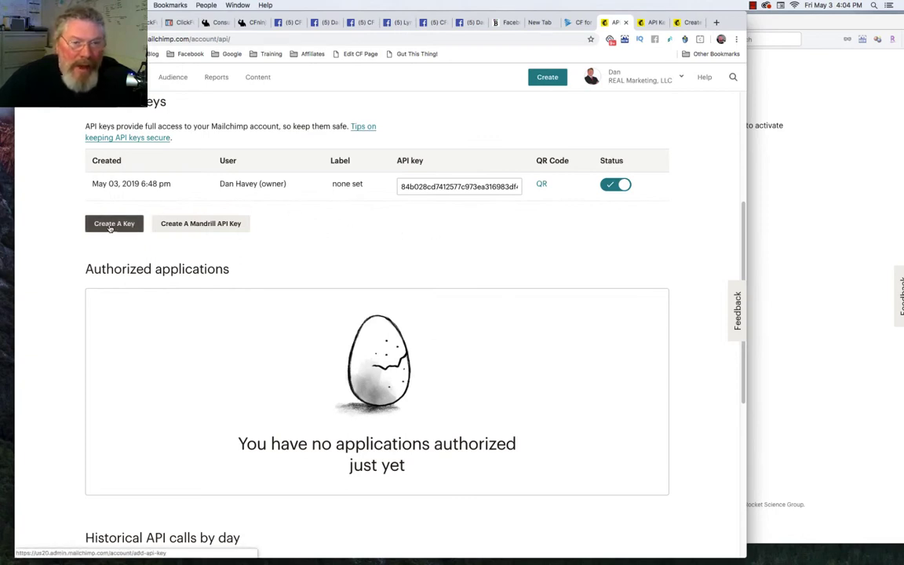
{"action": "left_click", "coordinate": [427, 186]}
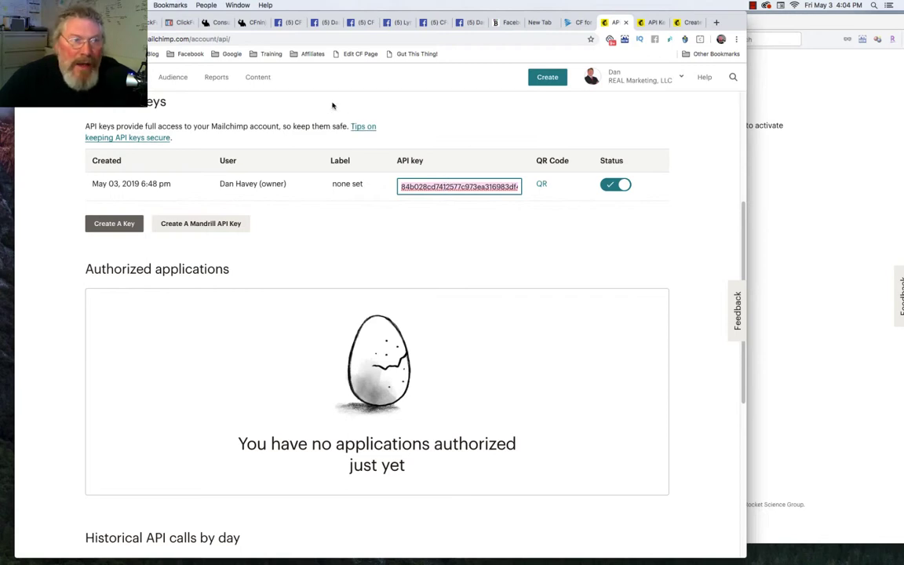
- Return to ClickFunnels, paste the API key into the MailChimp integration form, and add the integration
{"action": "left_click", "coordinate": [149, 23]}
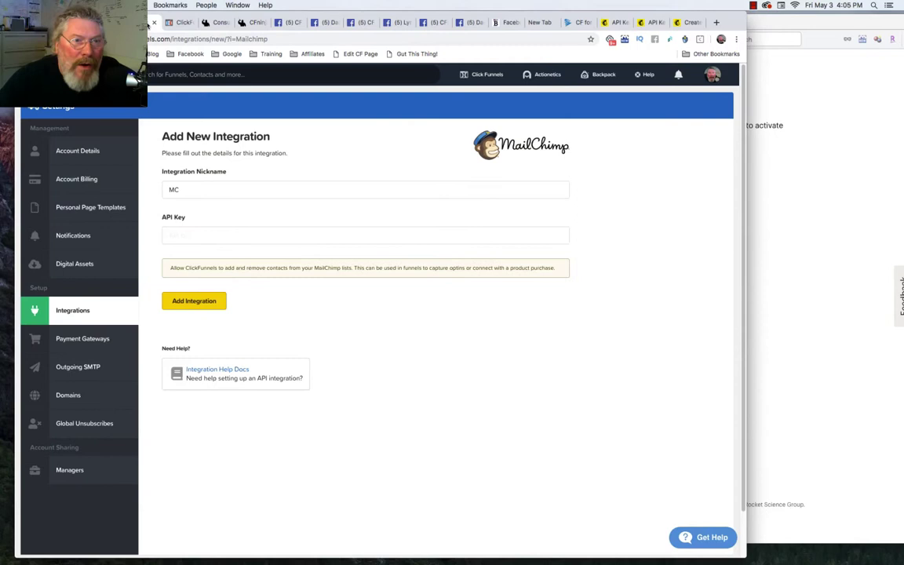
{"action": "left_click", "coordinate": [189, 235]}
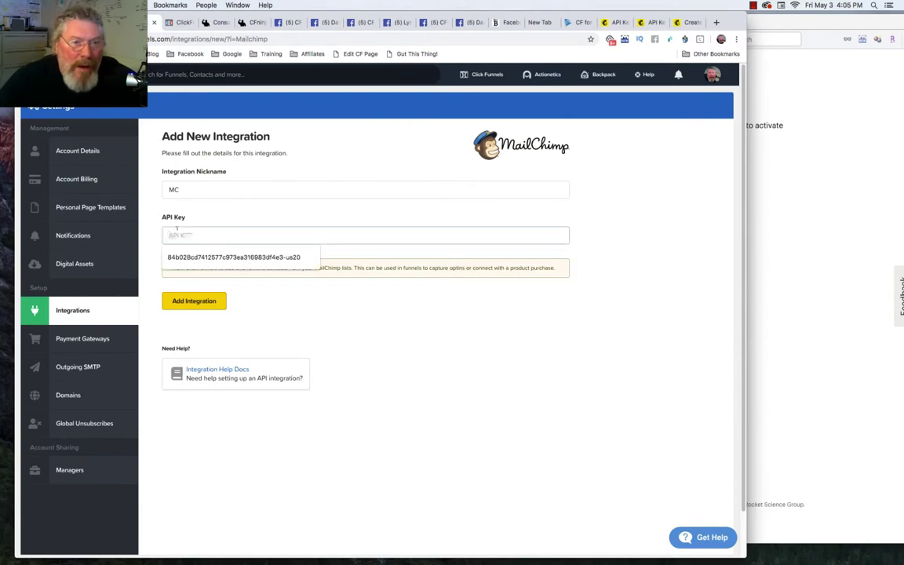
{"action": "key", "text": "super+v"}
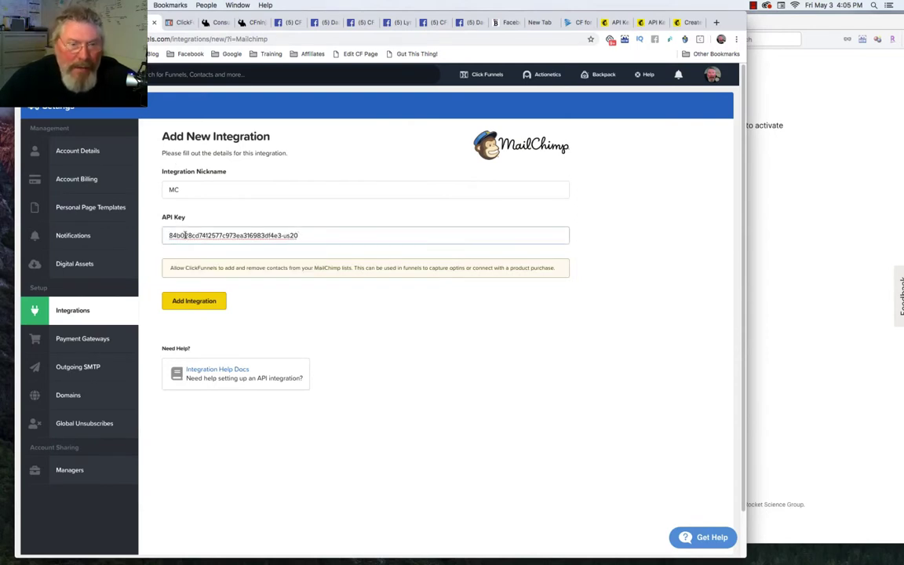
{"action": "left_click", "coordinate": [193, 301]}
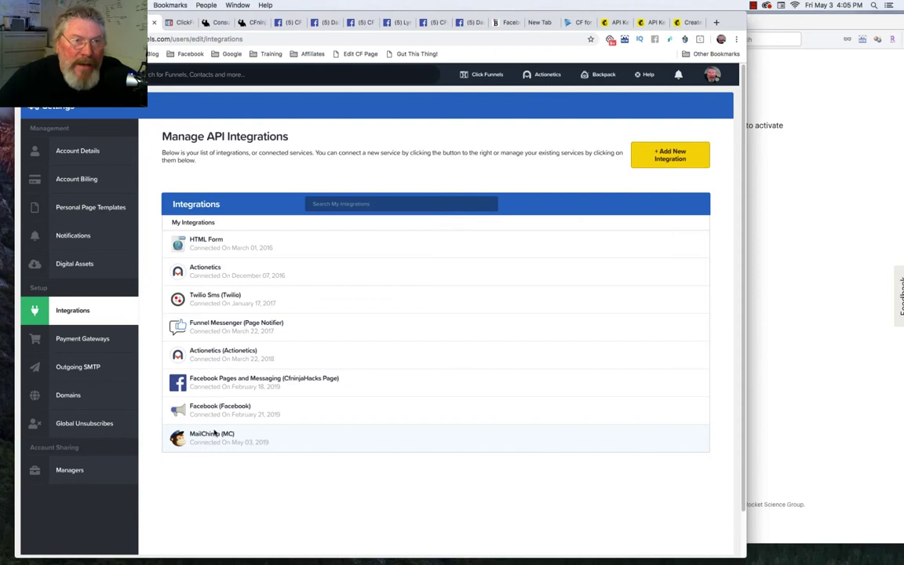
- Open the XYZ-ABC funnel's Sales Page in the page editor and display its email integration settings
{"action": "left_click", "coordinate": [169, 23]}
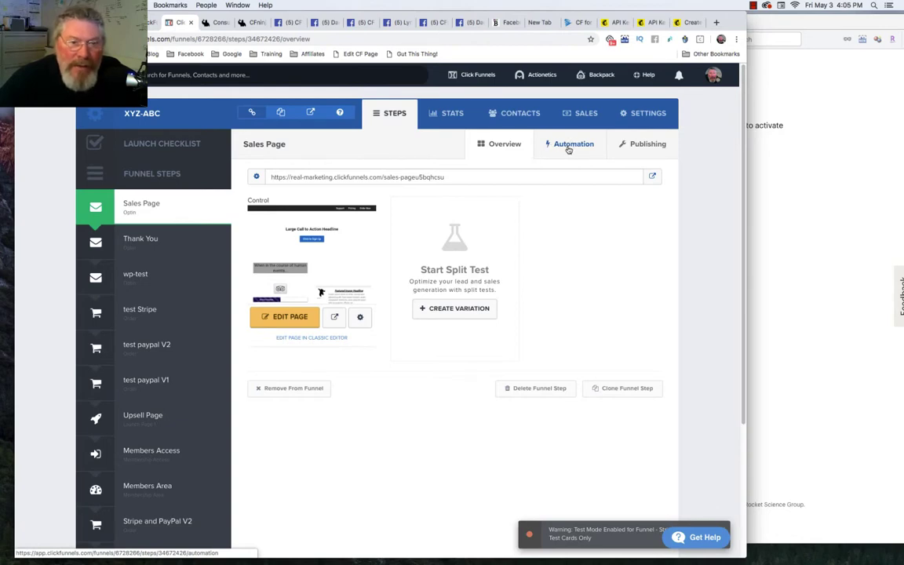
{"action": "left_click", "coordinate": [298, 319]}
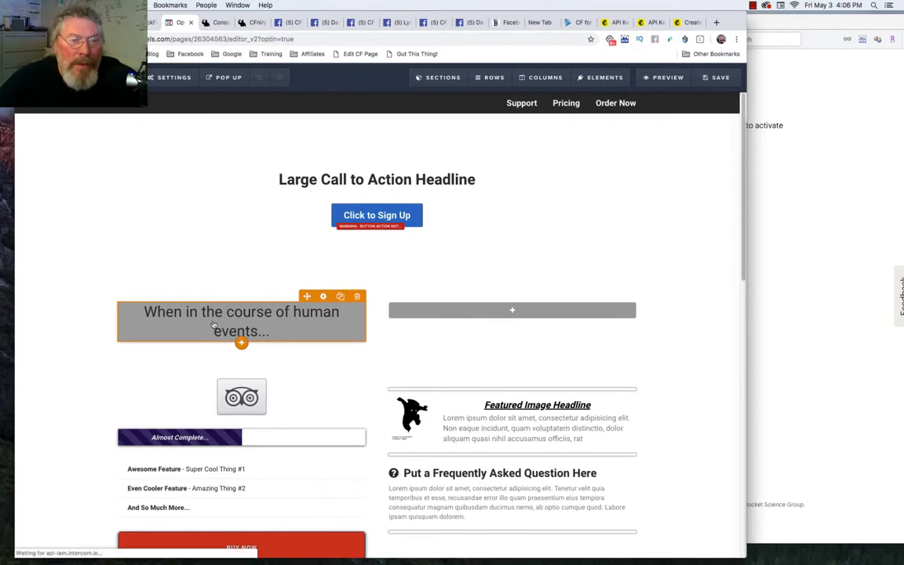
{"action": "left_click", "coordinate": [169, 78]}
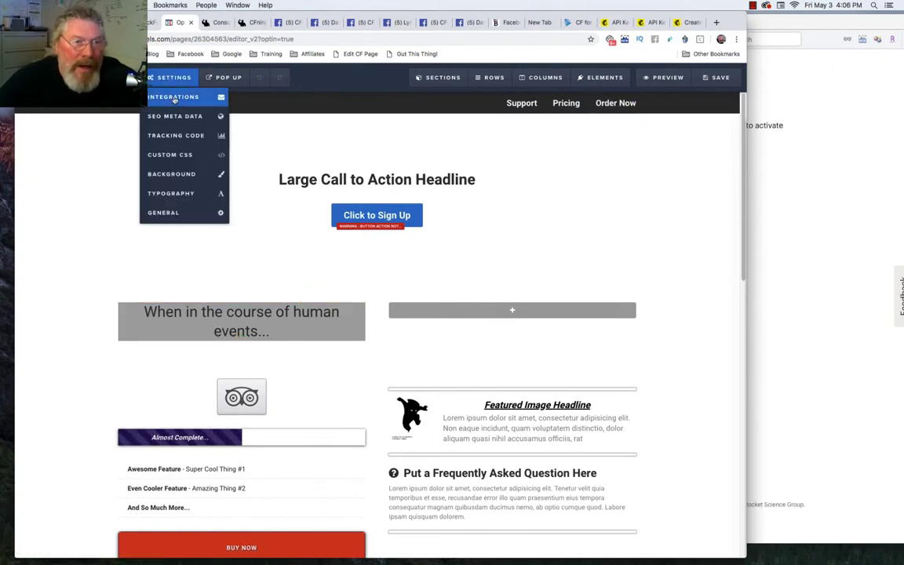
{"action": "left_click", "coordinate": [174, 98]}
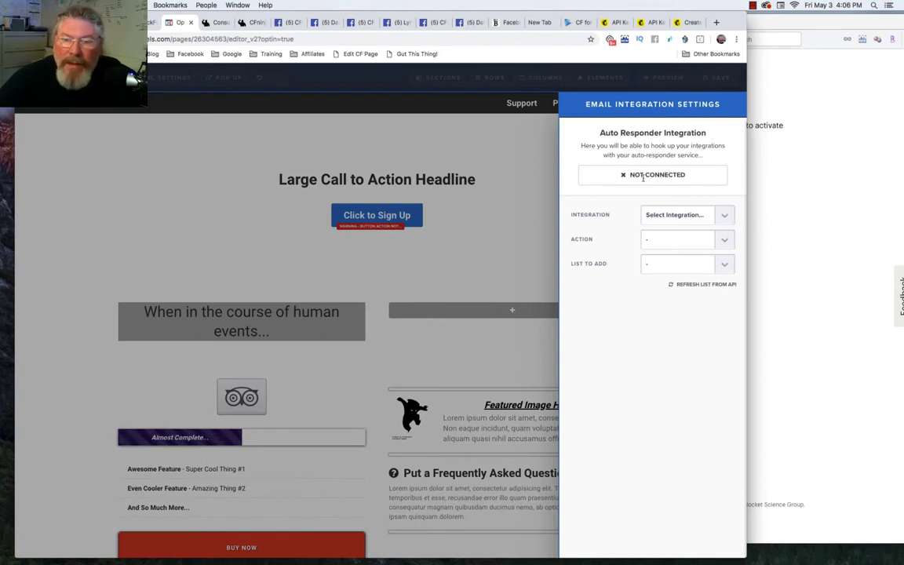
- Set the page's integration to MC (Mailchimp) with the action Add To List, and show the available lists
{"action": "left_click", "coordinate": [672, 214]}
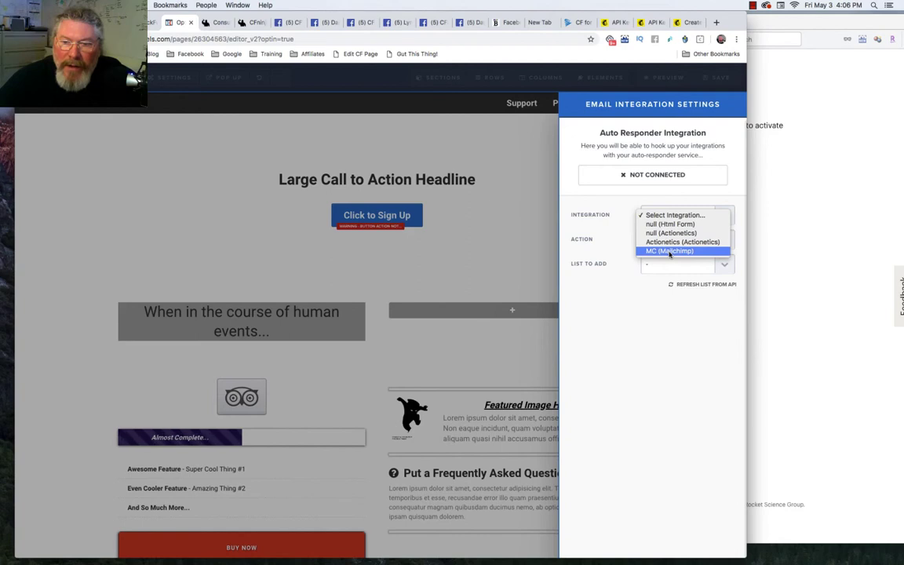
{"action": "left_click", "coordinate": [669, 251]}
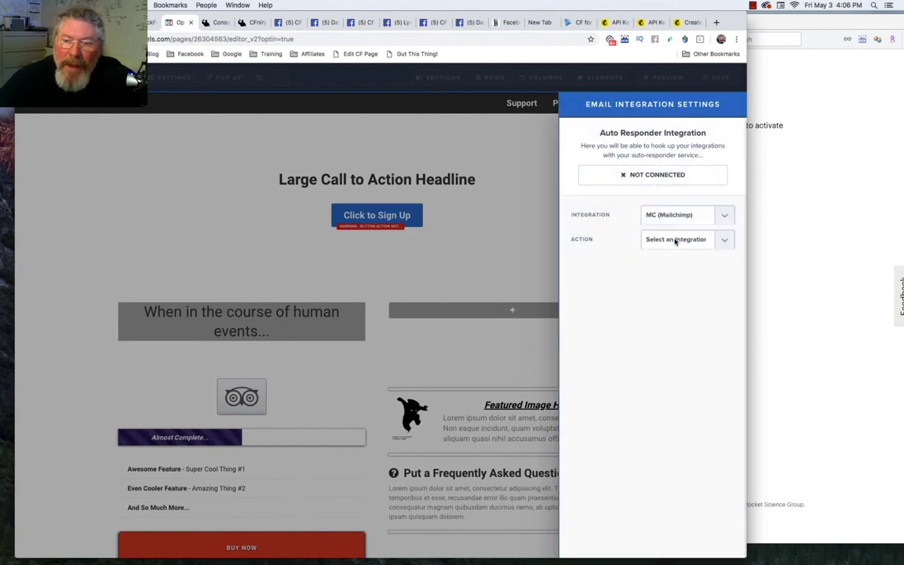
{"action": "left_click", "coordinate": [674, 240]}
{"action": "left_click", "coordinate": [672, 250]}
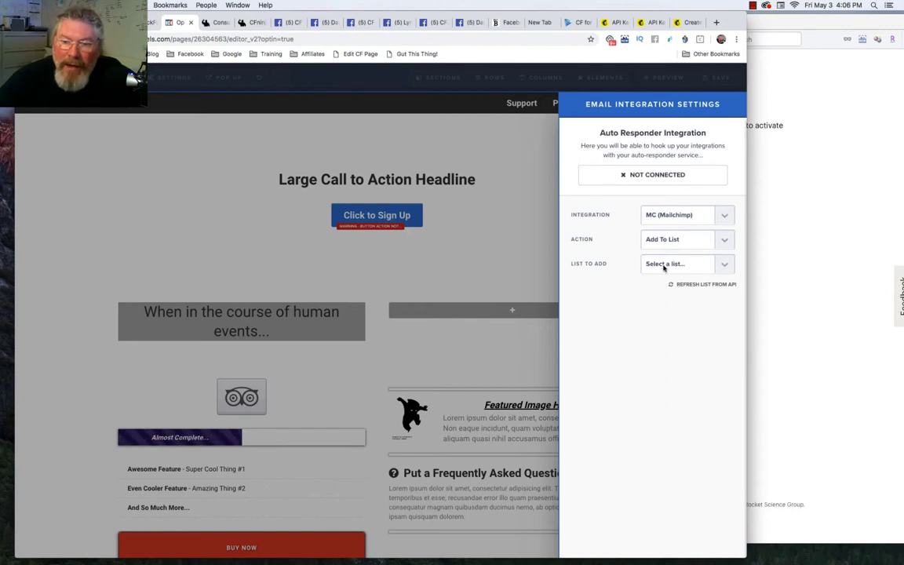
{"action": "left_click", "coordinate": [664, 266]}
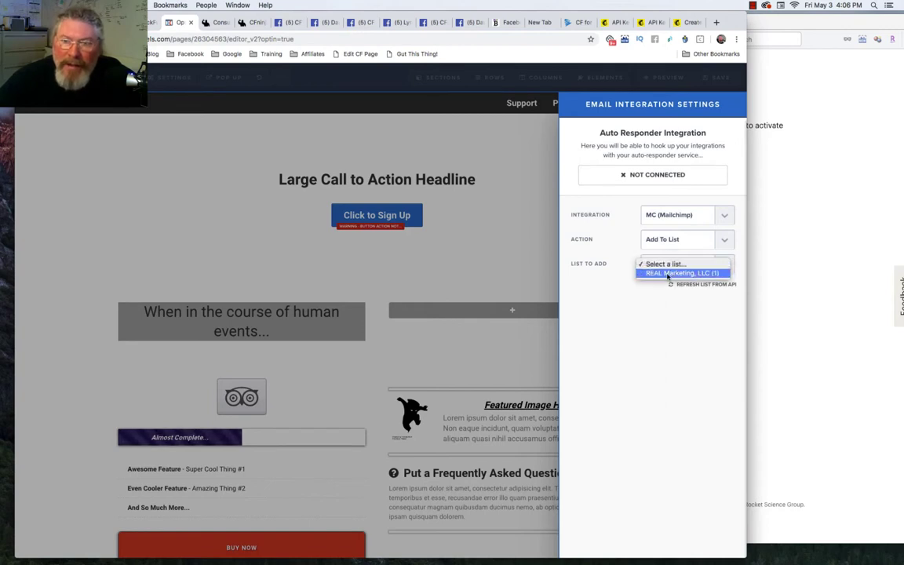
- Switch to Mailchimp and display the list of all audiences in the account
{"action": "left_click", "coordinate": [618, 26]}
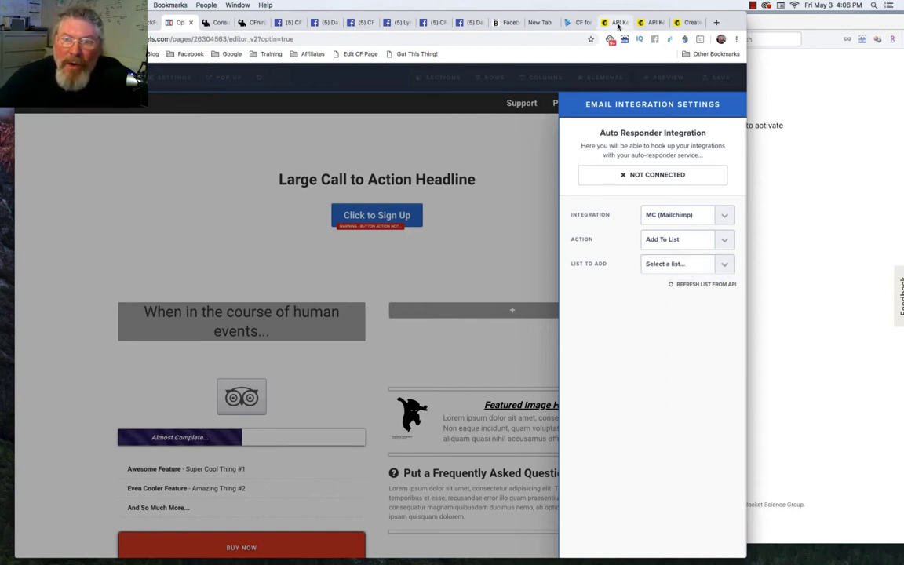
{"action": "left_click", "coordinate": [618, 23]}
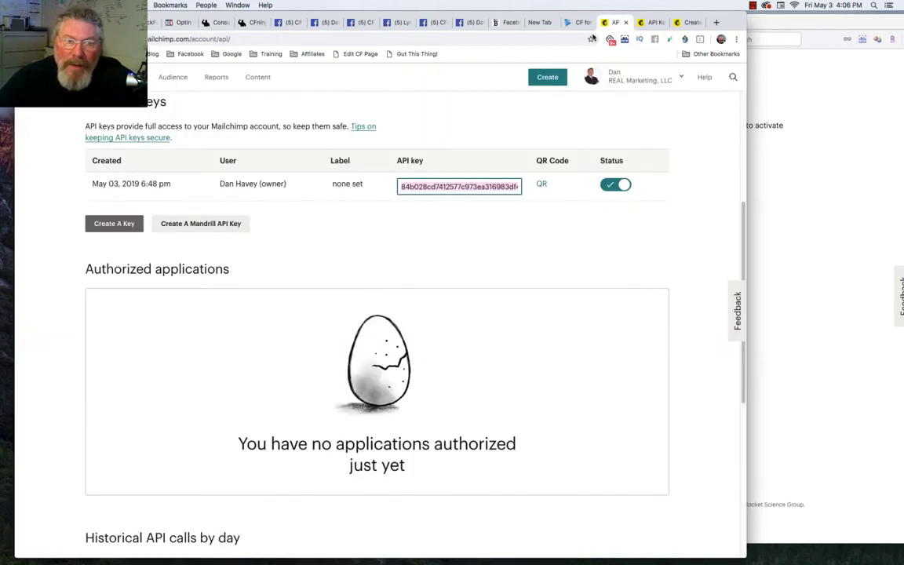
{"action": "left_click", "coordinate": [179, 79]}
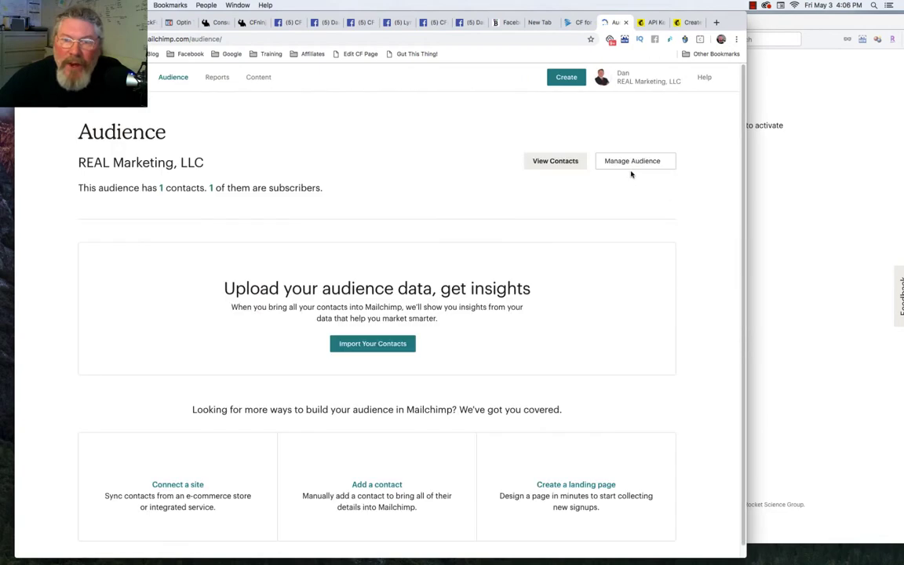
{"action": "left_click", "coordinate": [640, 161]}
{"action": "left_click", "coordinate": [630, 297]}
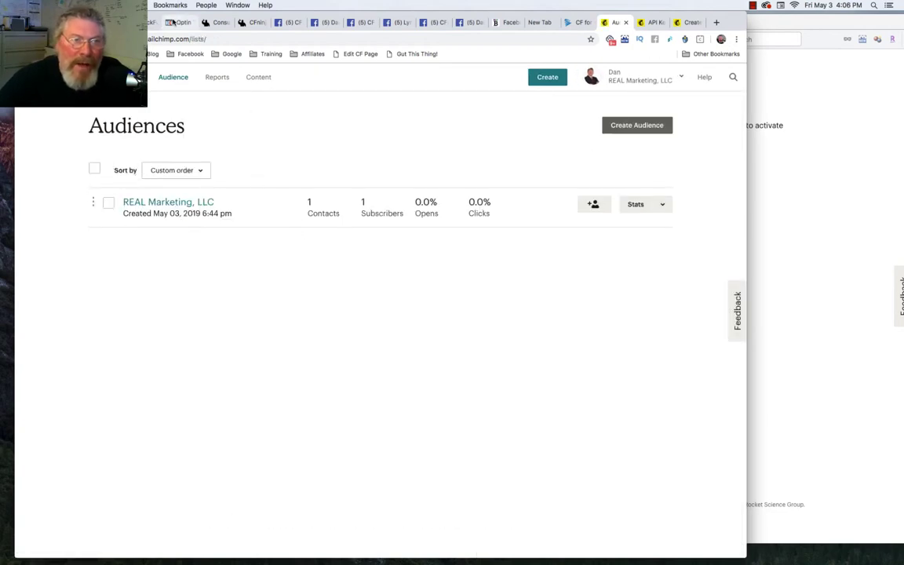
- Return to the ClickFunnels page editor and set the Mailchimp list to add contacts to as REAL Marketing, LLC
{"action": "left_click", "coordinate": [174, 22]}
{"action": "left_click", "coordinate": [665, 264]}
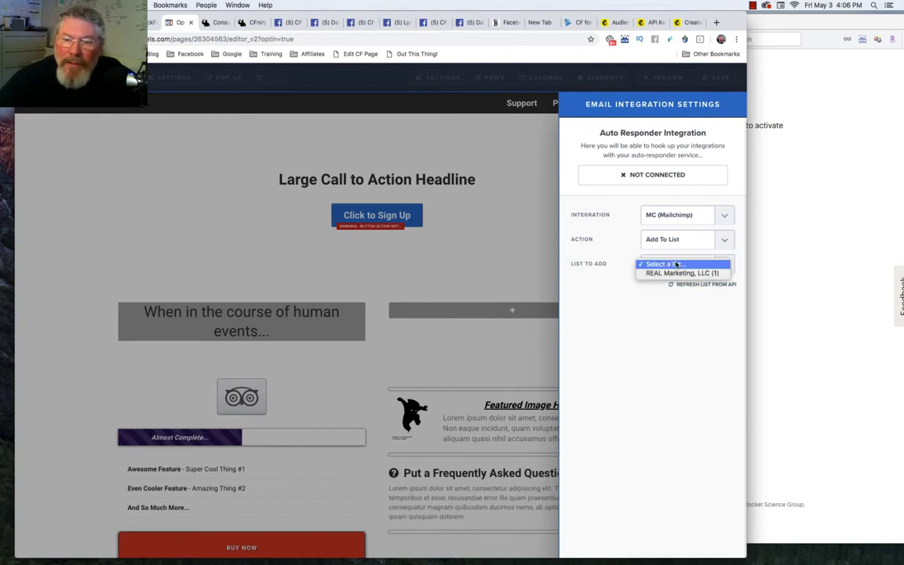
{"action": "left_click", "coordinate": [671, 274]}
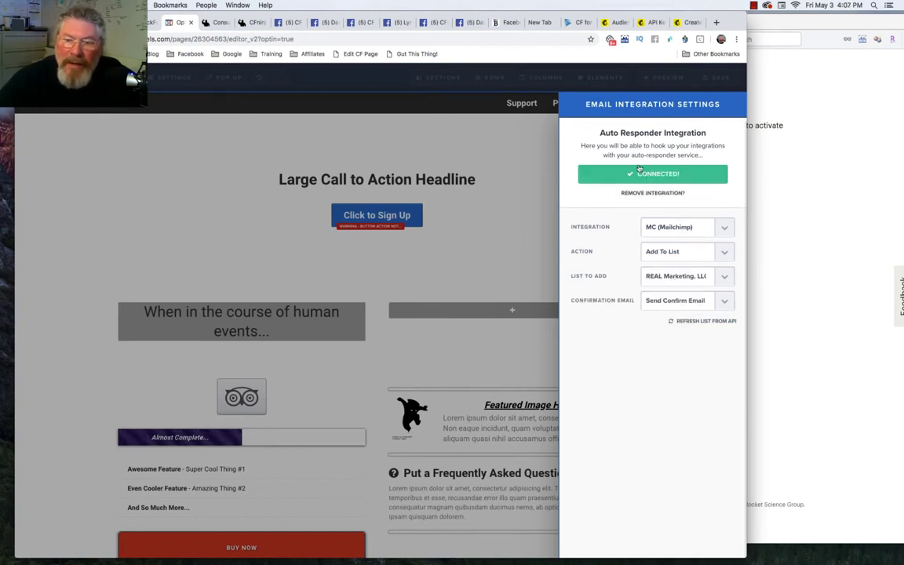
- Check the confirmation email options, keep Send Confirm Email, and close the email integration settings
{"action": "left_click", "coordinate": [671, 301]}
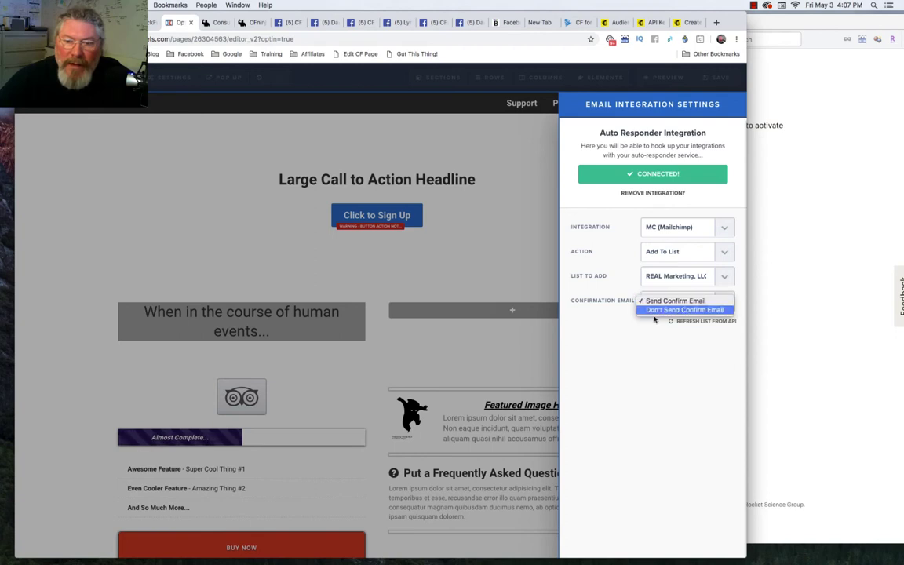
{"action": "left_click", "coordinate": [488, 219]}
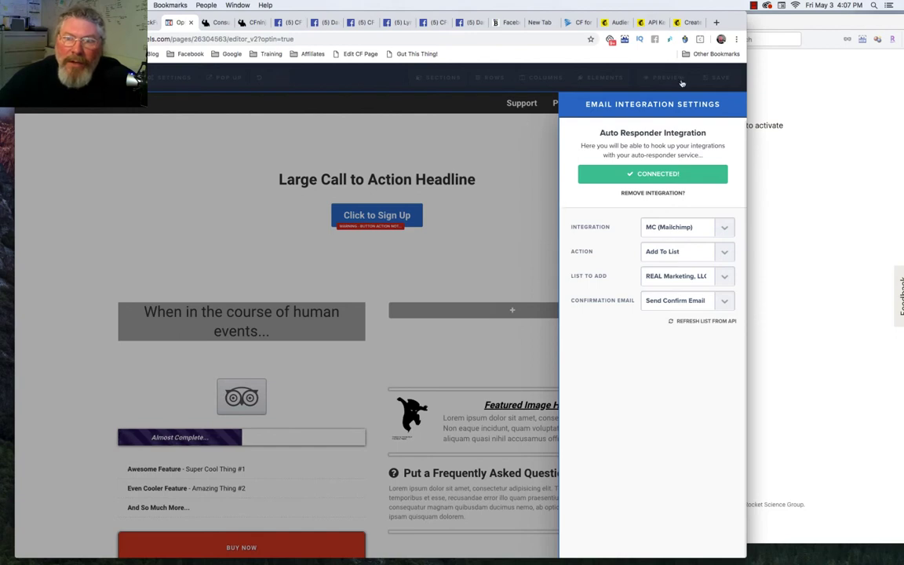
{"action": "left_click", "coordinate": [714, 77]}
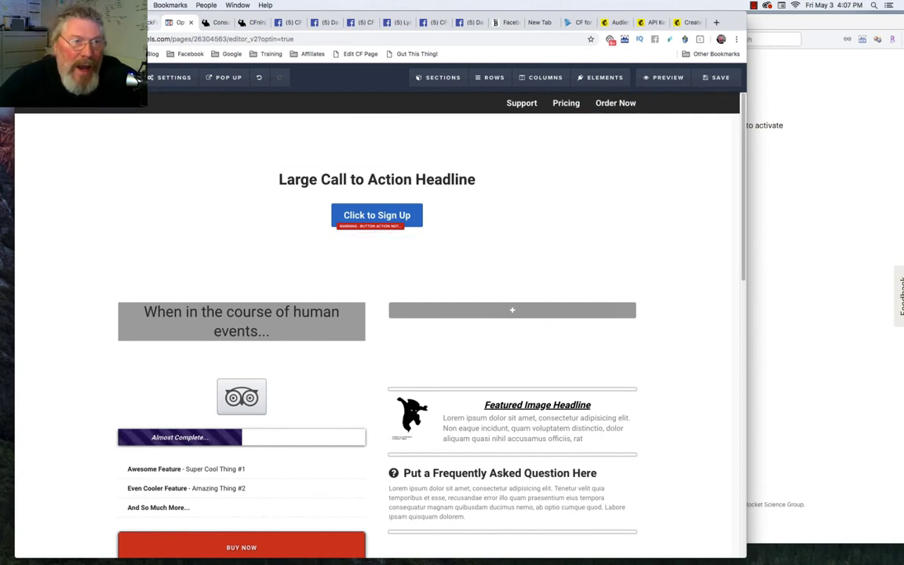
- Go to the ClickFunnels API integrations page, start a new ActiveCampaign integration, and review the details its form requires
{"action": "key", "text": "ctrl+shift+Tab"}
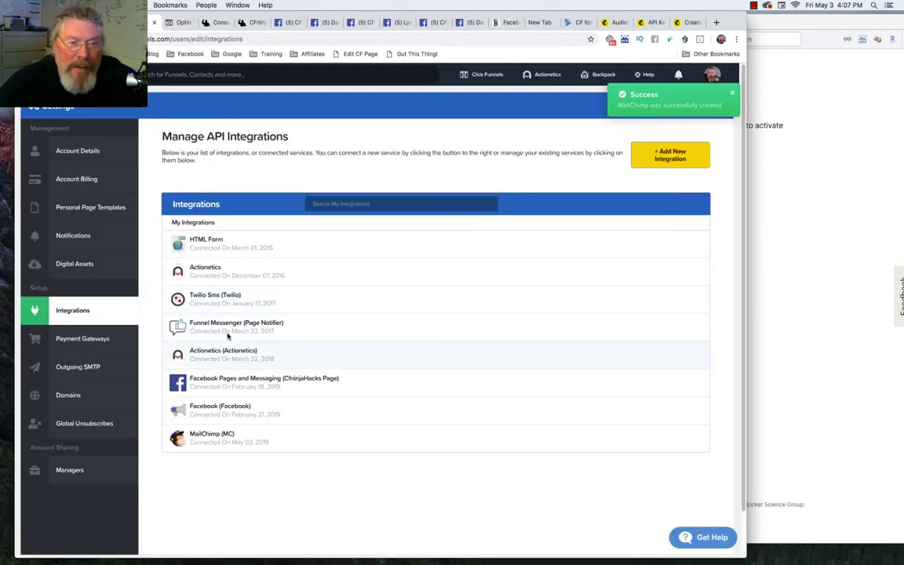
{"action": "left_click", "coordinate": [669, 156]}
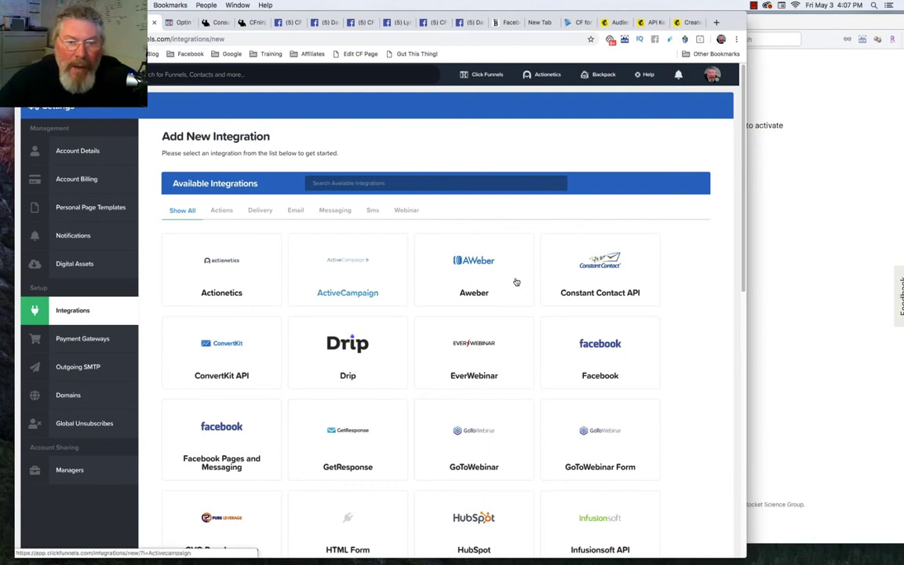
{"action": "left_click", "coordinate": [346, 295]}
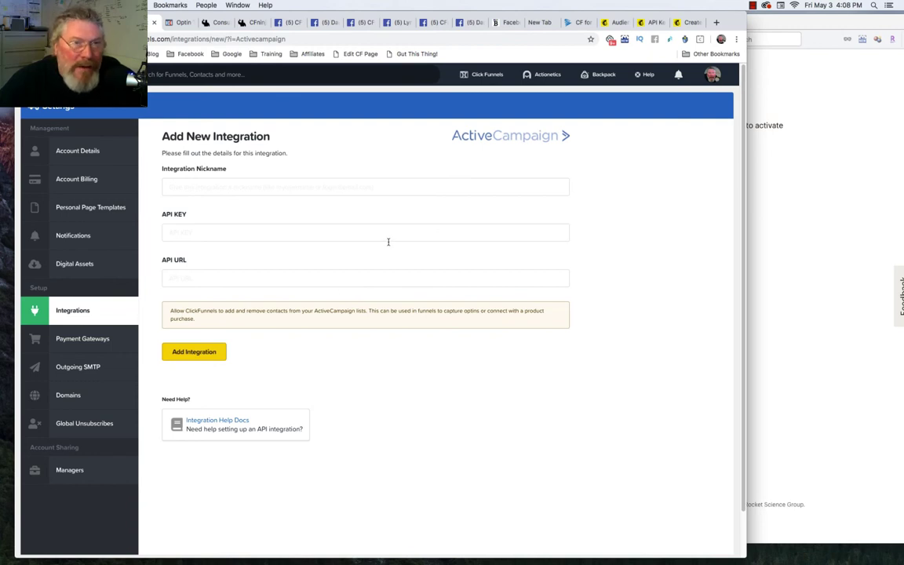
{"action": "left_click", "coordinate": [213, 353]}
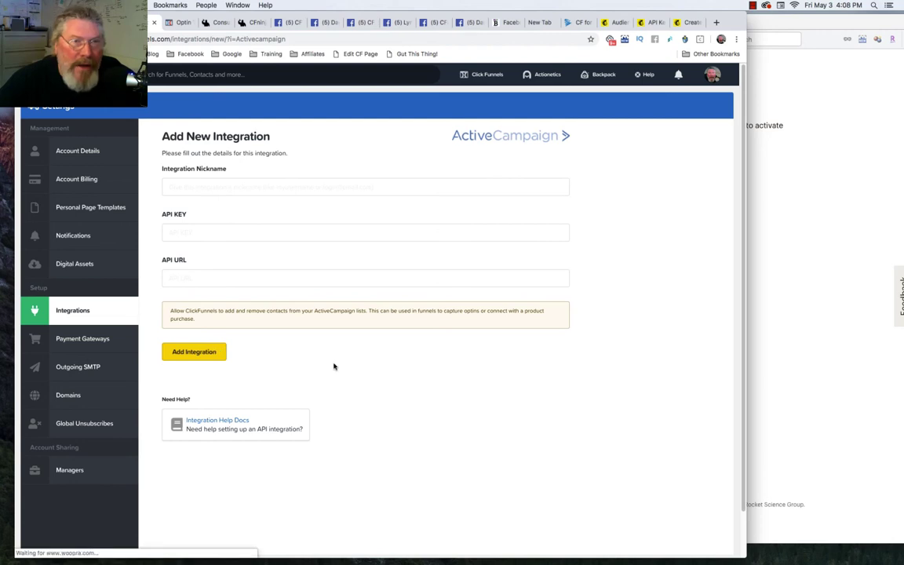